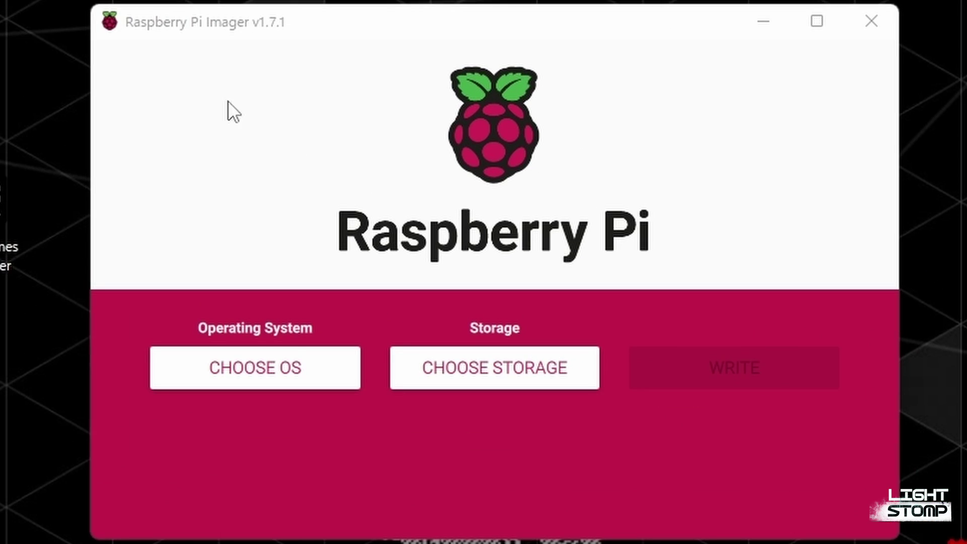
Choose Raspberry Pi OS (Legacy) from the other Raspberry Pi OS images as the operating system
click(283, 385)
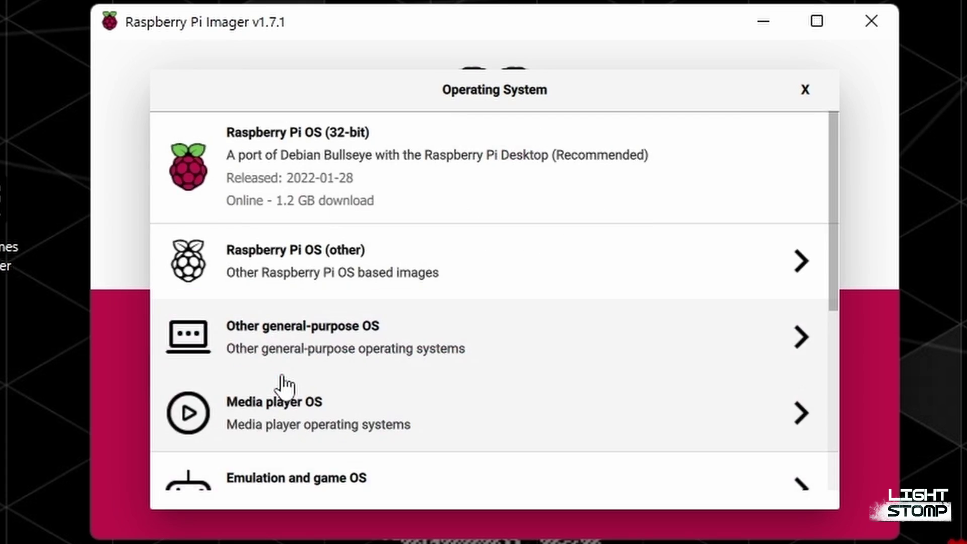
click(280, 389)
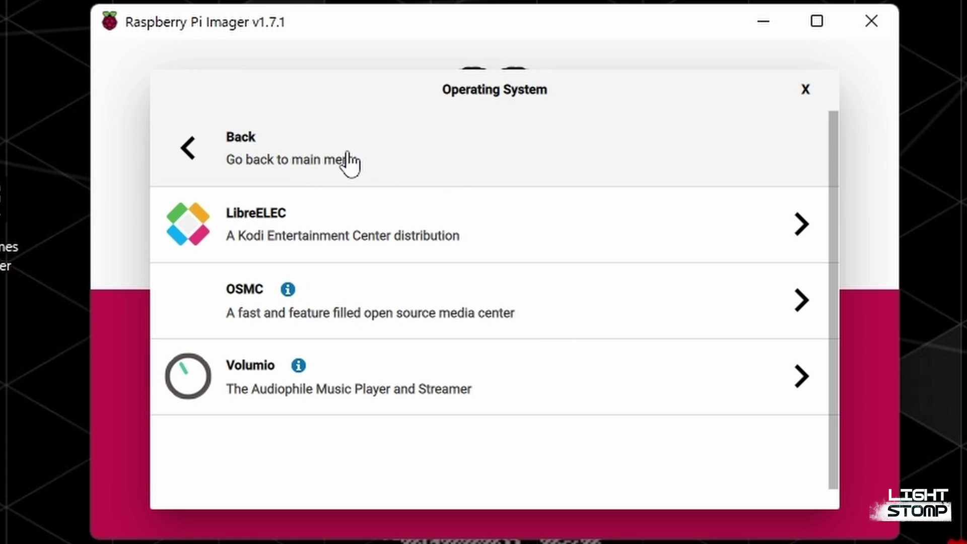
click(340, 174)
click(369, 282)
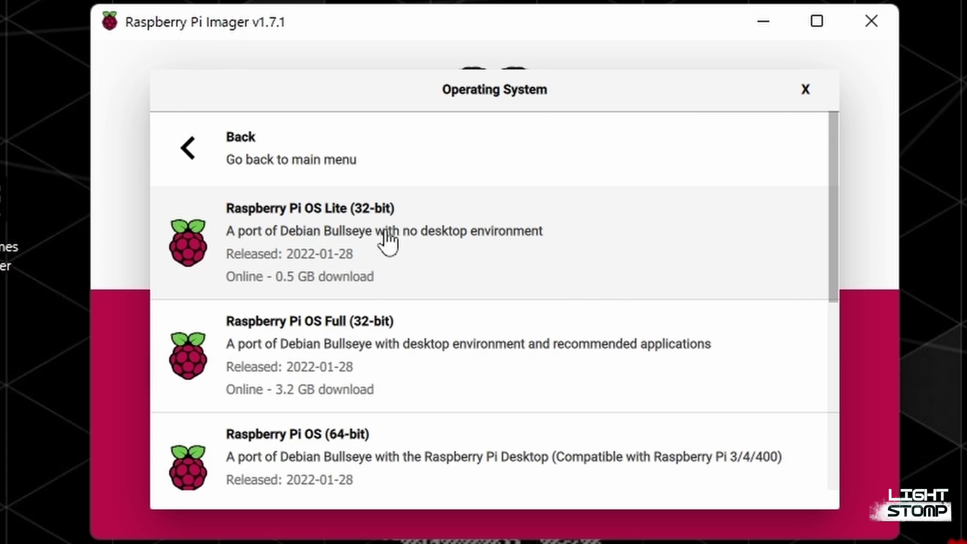
scroll(489, 305, down, 1)
scroll(414, 357, down, 7)
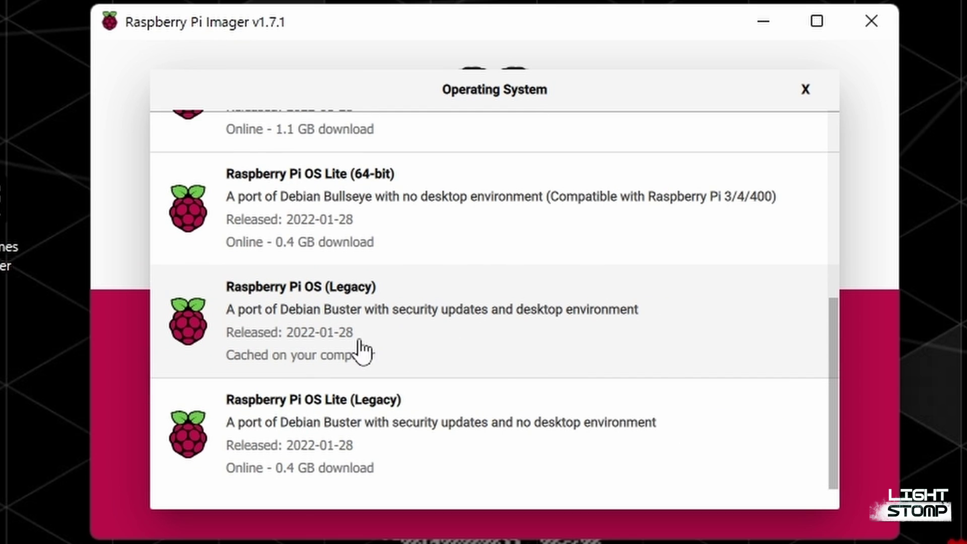
click(538, 355)
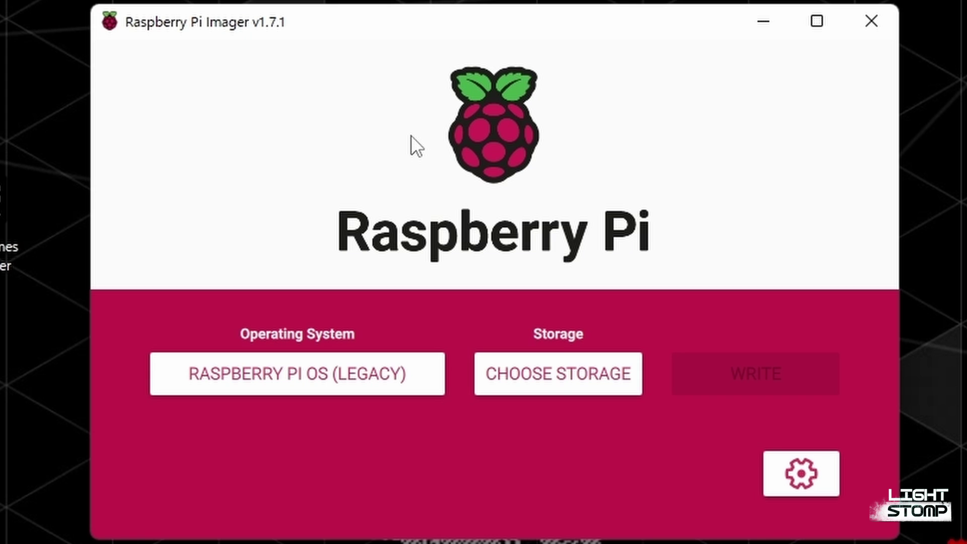
Select the 63.9 GB MXT-USB Storage Device as the target and write the image, agreeing to erase its data
click(486, 376)
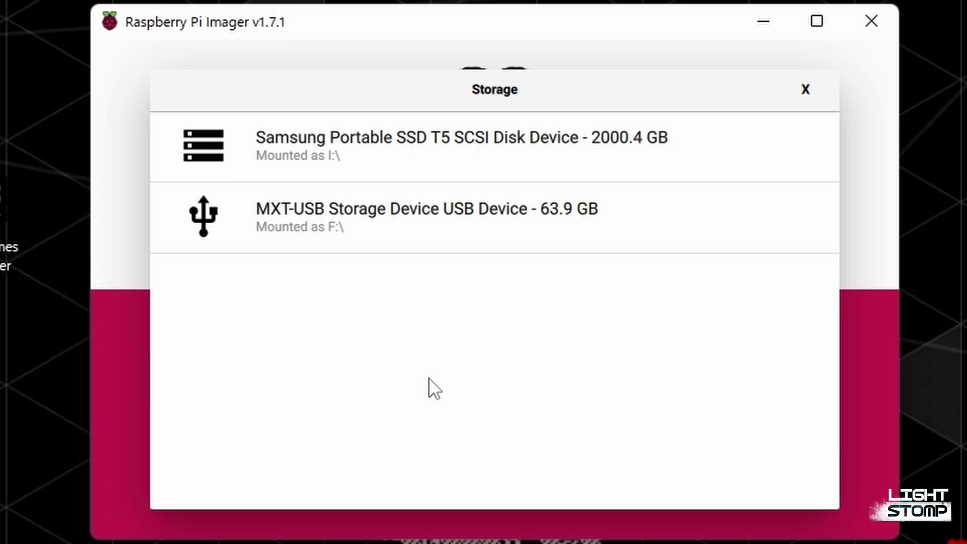
click(462, 244)
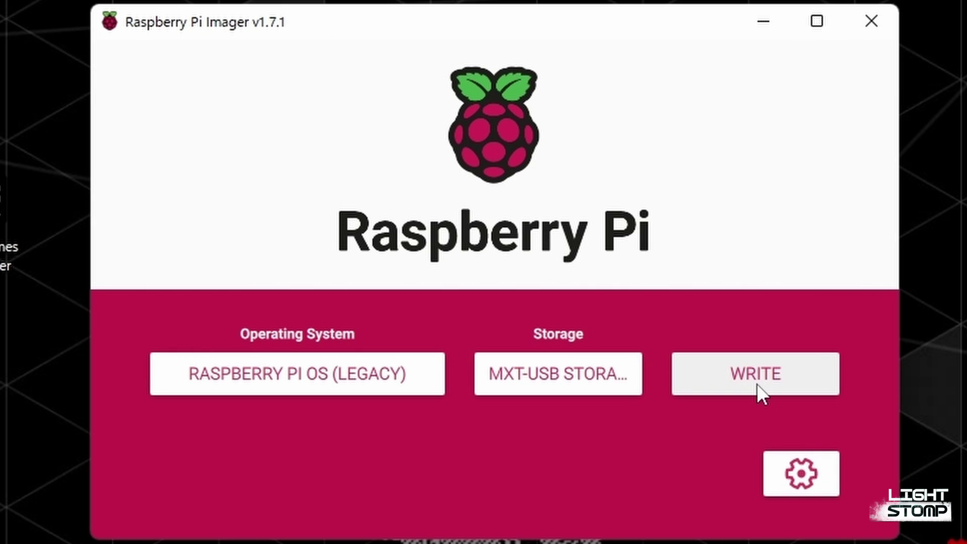
click(757, 384)
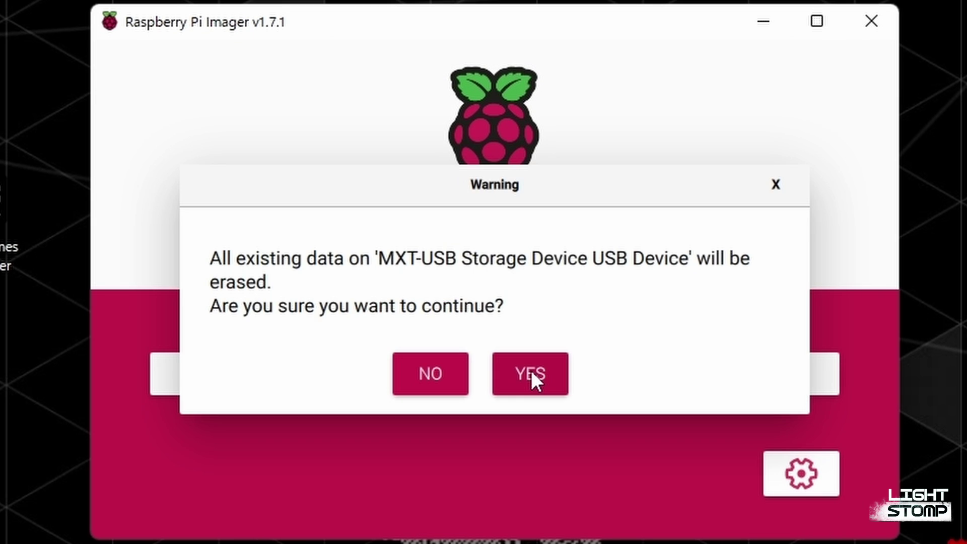
click(532, 373)
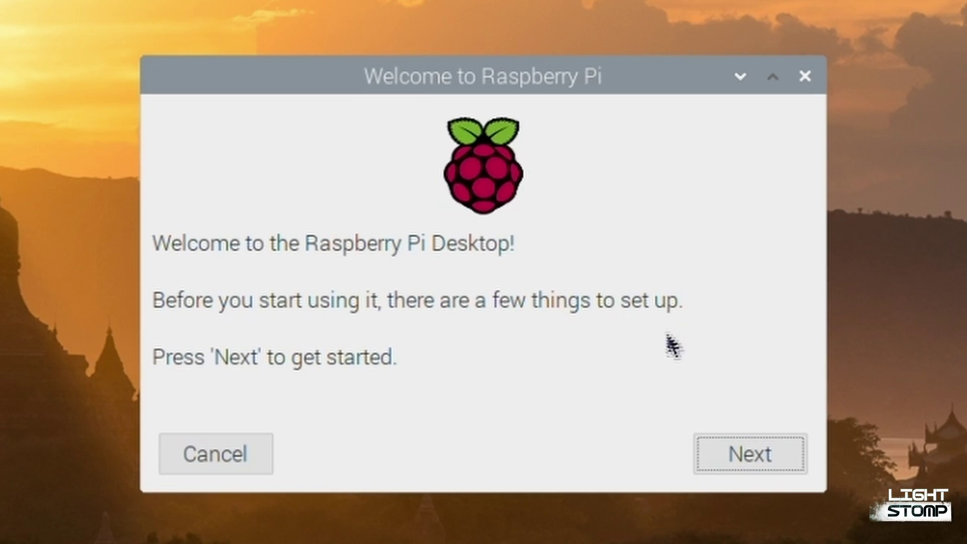
Start the Raspberry Pi first-time setup, set the country details, then enter and confirm a new account password
click(738, 456)
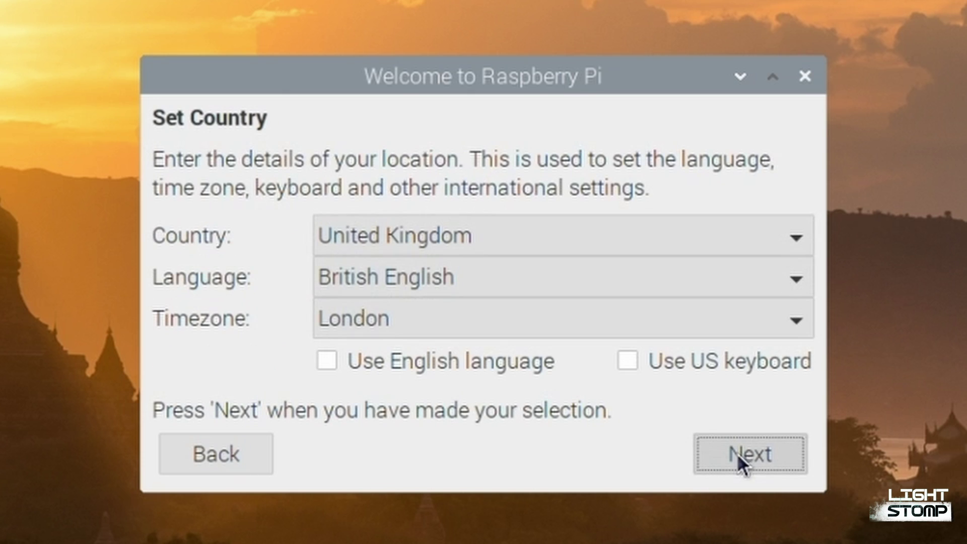
click(378, 247)
click(384, 295)
key(Return)
click(670, 265)
text(•••••••••)
key(Tab)
text(•••••••••)
click(711, 458)
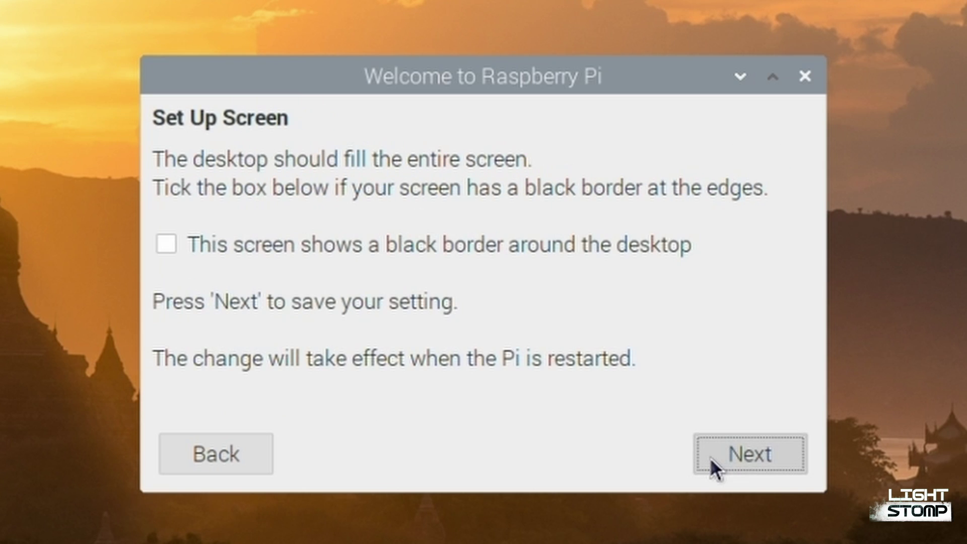
Mark the screen as showing a black border around the desktop and save the setting
click(339, 245)
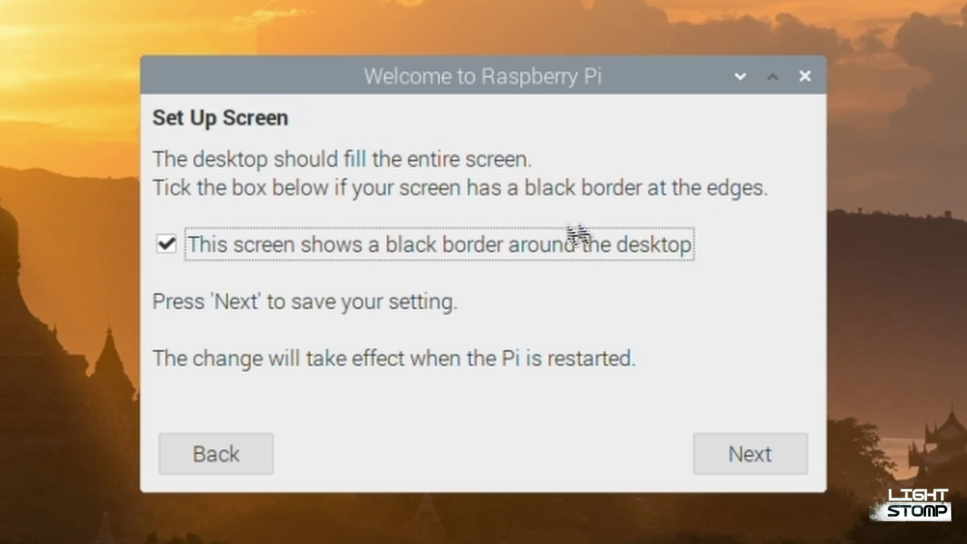
click(766, 463)
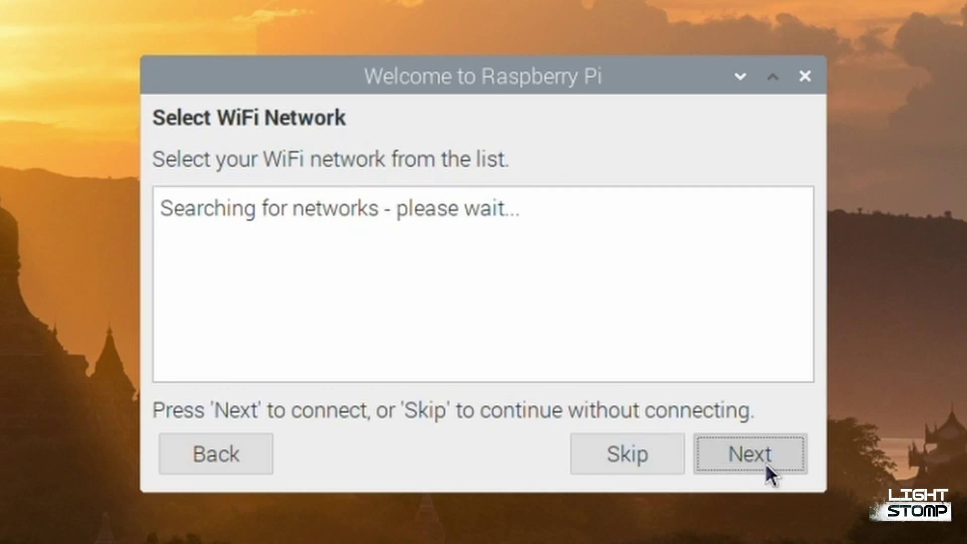
Connect to the MySpectrumWiFi98-5G network with the WiFi password and skip the software update
scroll(458, 311, down, 5)
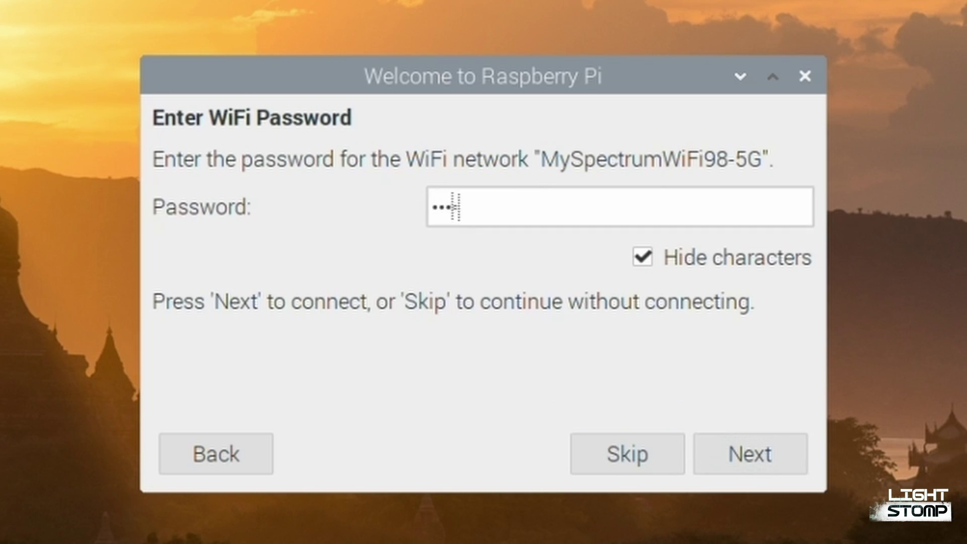
click(747, 453)
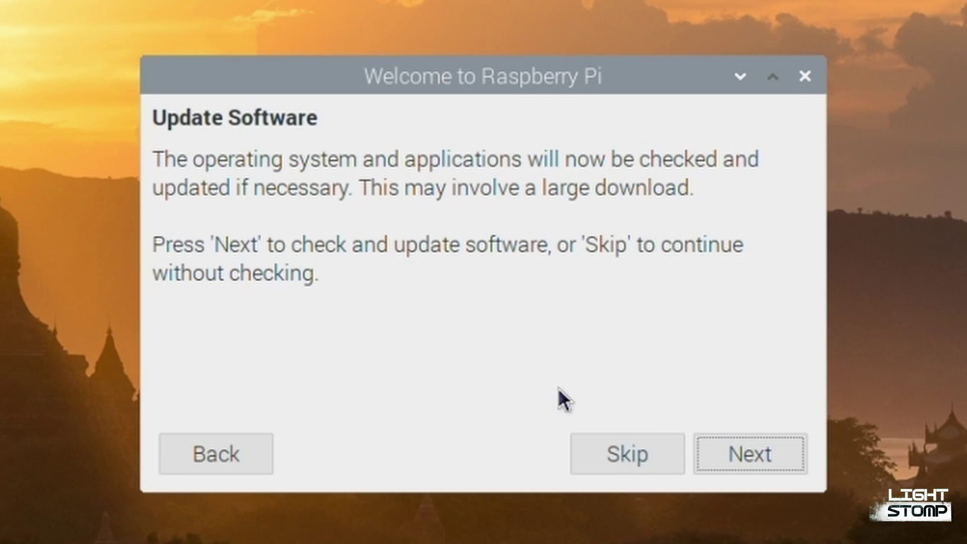
click(622, 454)
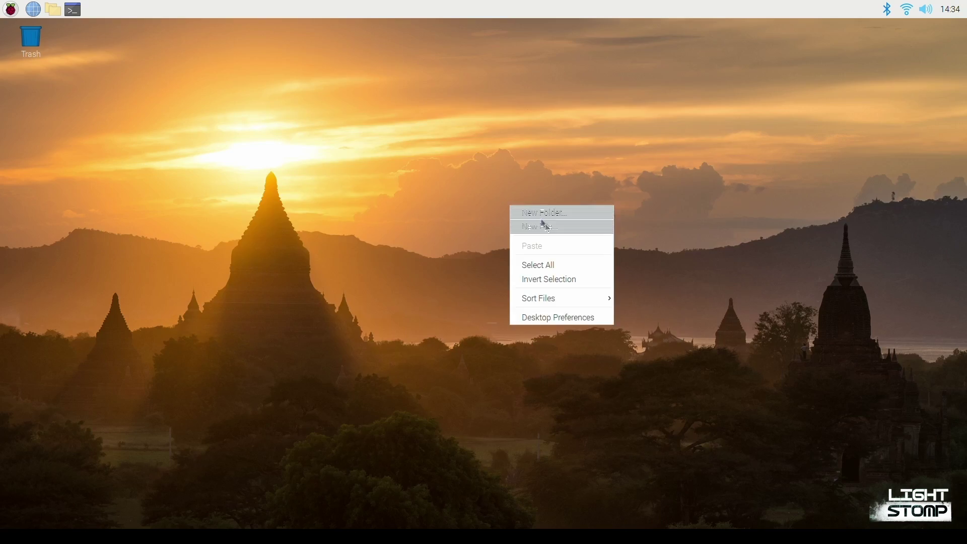
Change the desktop preferences to use the Pac-Man ghosts wallpaper and show the Documents folder
click(563, 347)
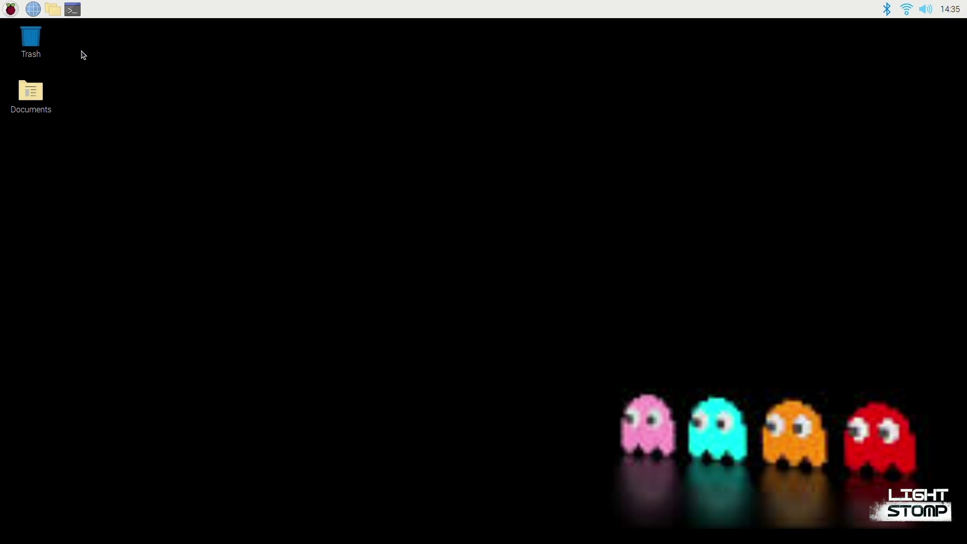
Open a terminal and refresh the package lists with sudo apt update
click(74, 9)
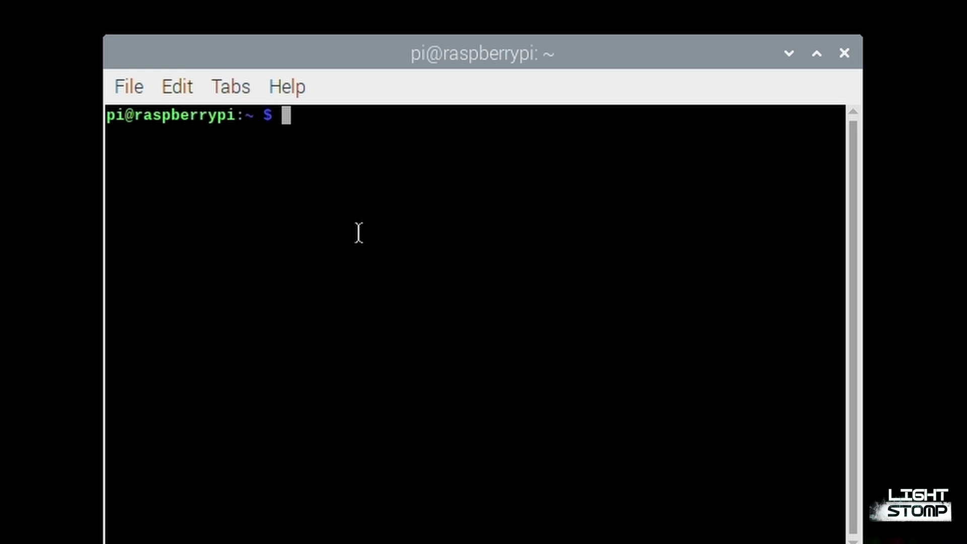
text(sudo )
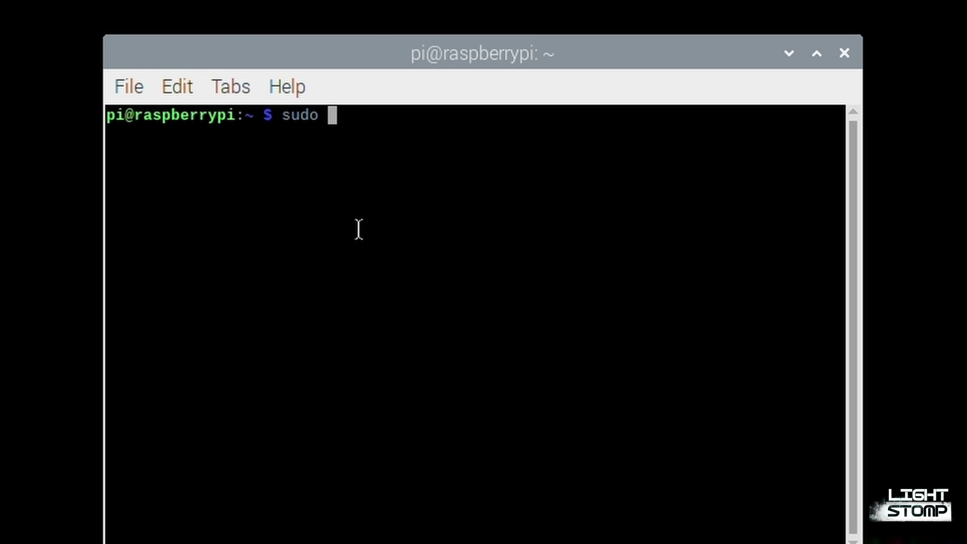
text(apt update)
key(Return)
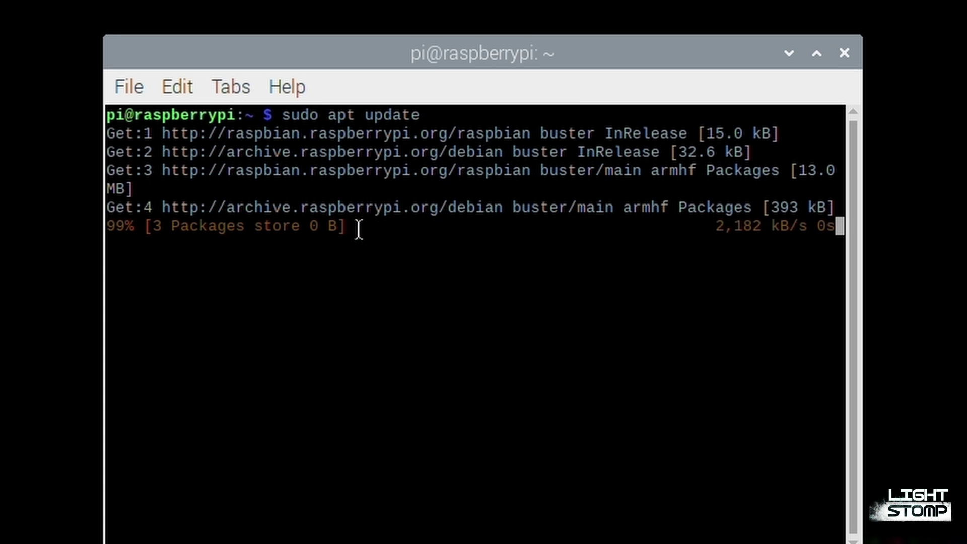
Upgrade the installed packages with sudo apt upgrade, answering y to the confirmation
text(sudo)
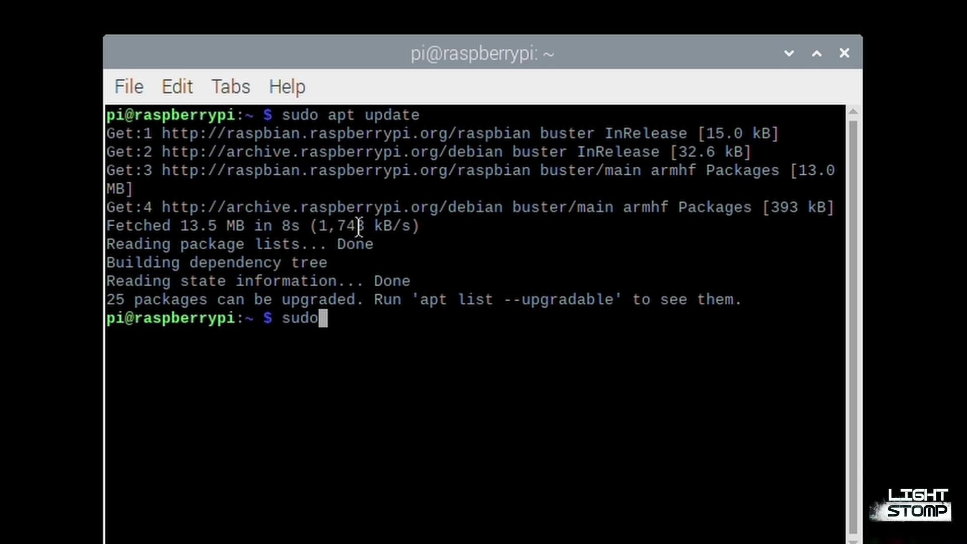
text( apt up)
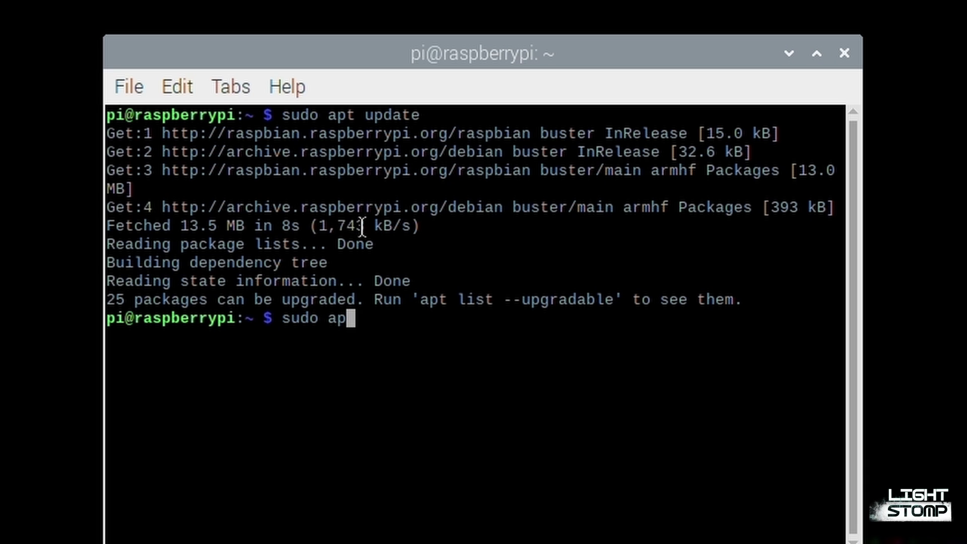
text(grade)
key(Return)
text(y)
key(Return)
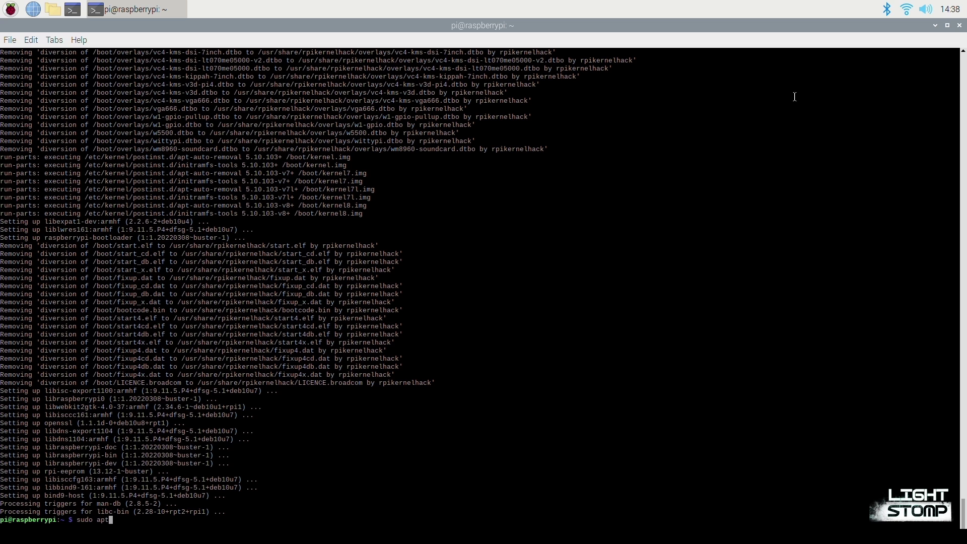
Install git with sudo apt install git and clear the terminal
text(git)
key(Return)
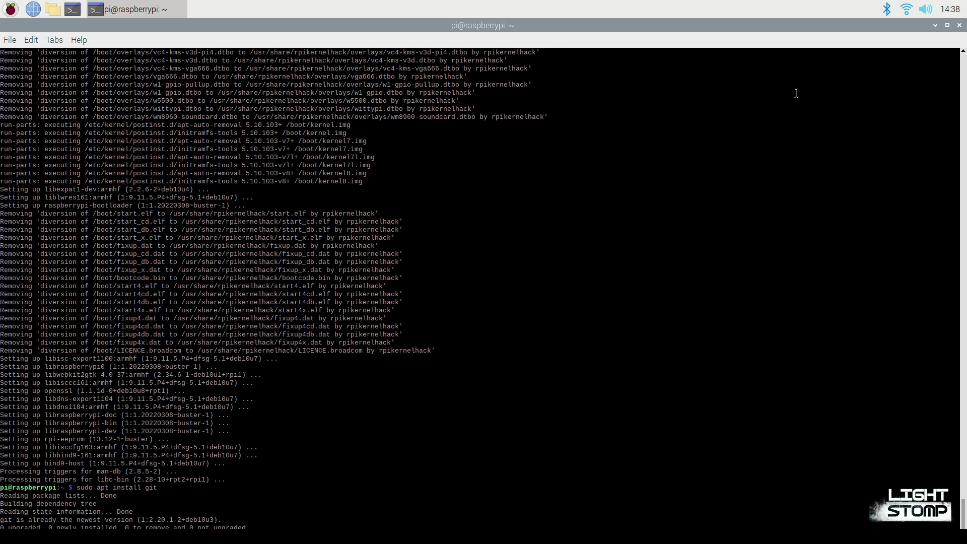
key(ctrl+l)
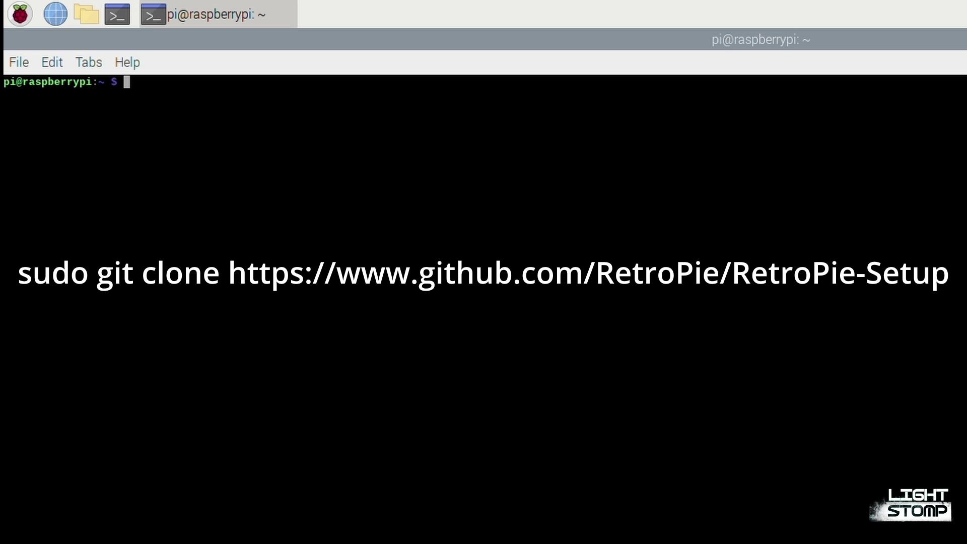
text(sudo git cl)
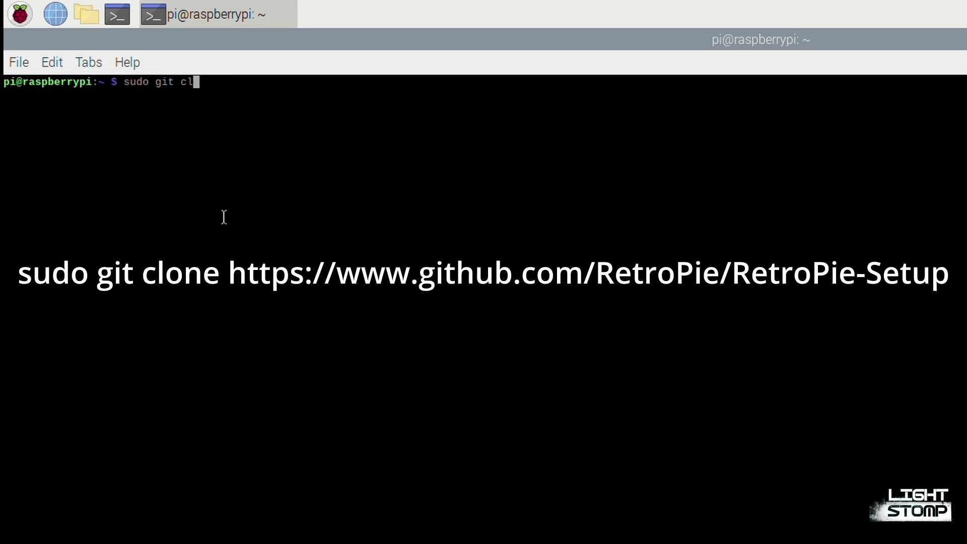
text(one https://www.)
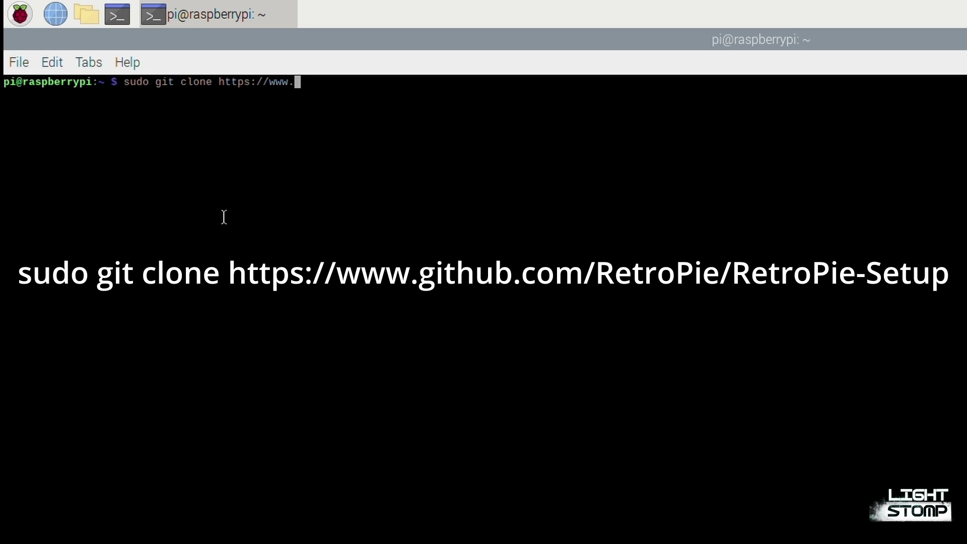
text(github.com/)
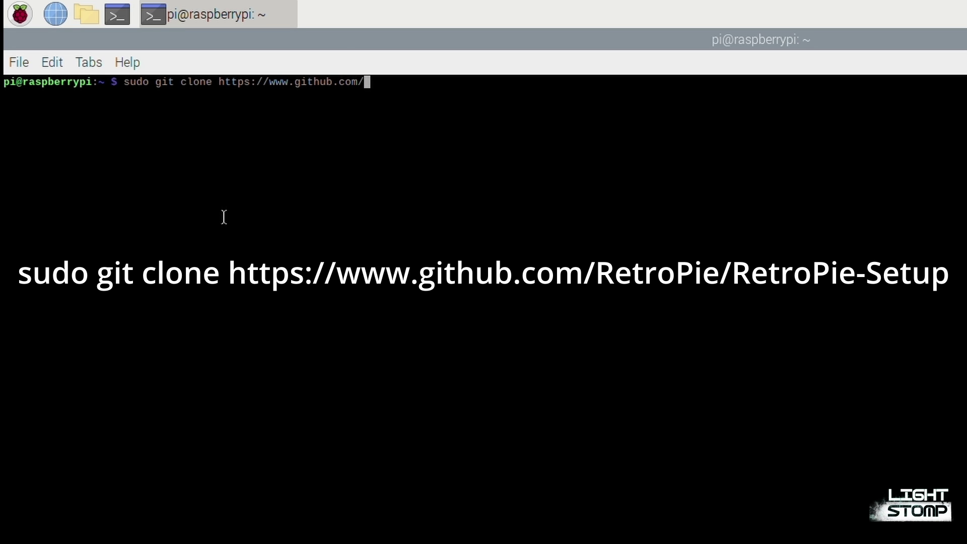
text(RetroPie/Retro)
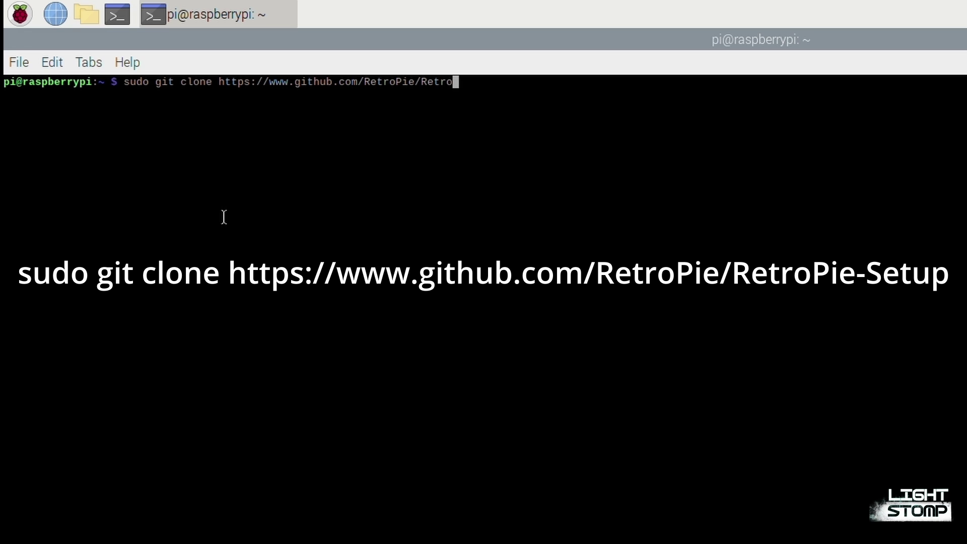
text(Pie-Setup)
key(Return)
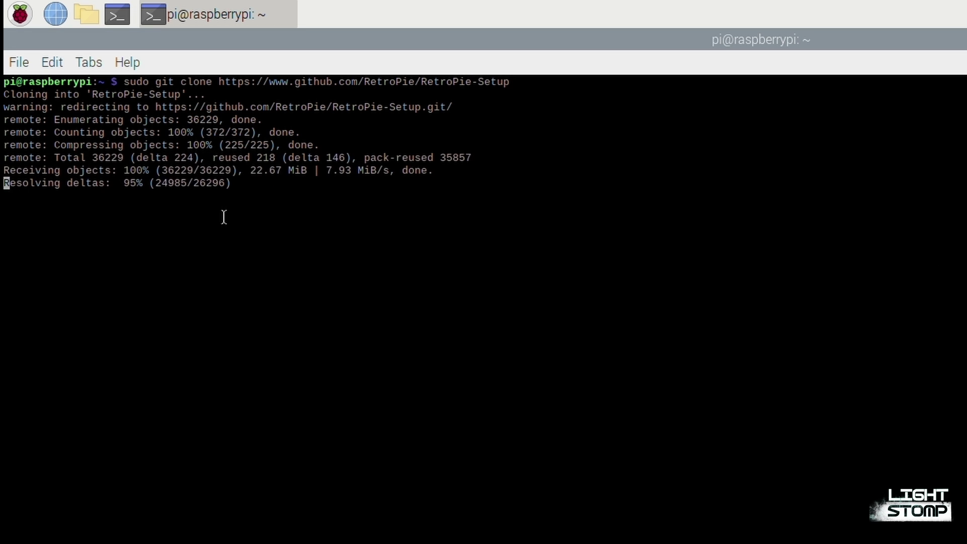
Change into the RetroPie-Setup directory and run the setup script with sudo ./retropie_setup.sh
text(cd )
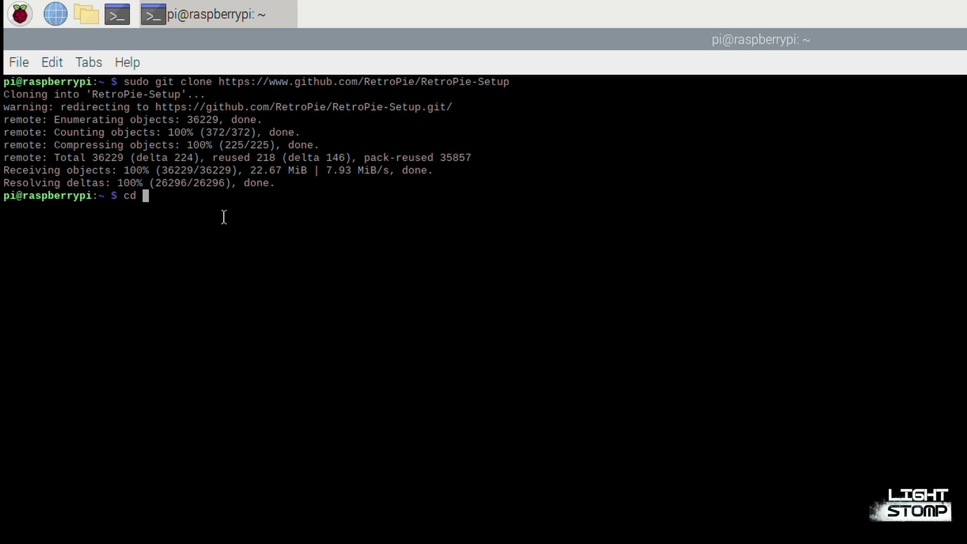
text(RetroPie-Setup)
key(Return)
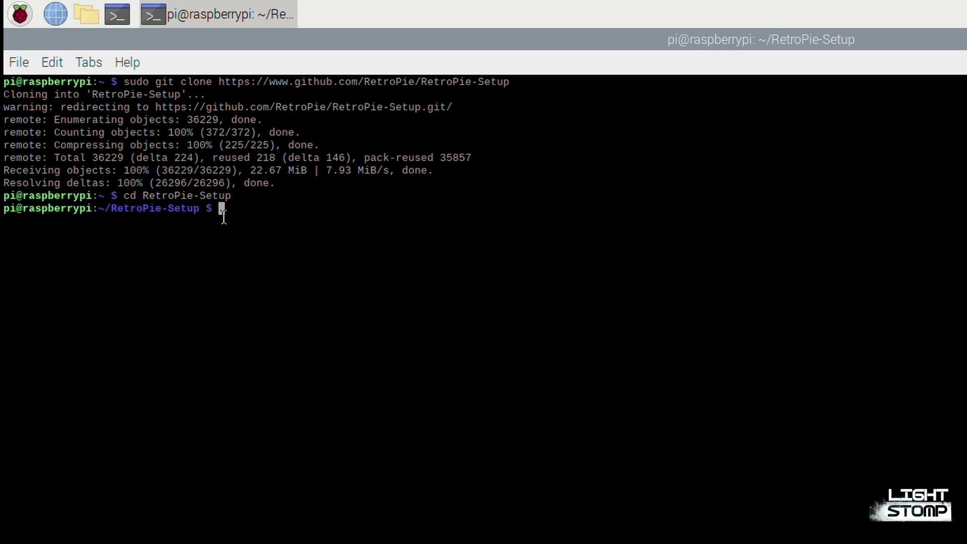
text(sudo)
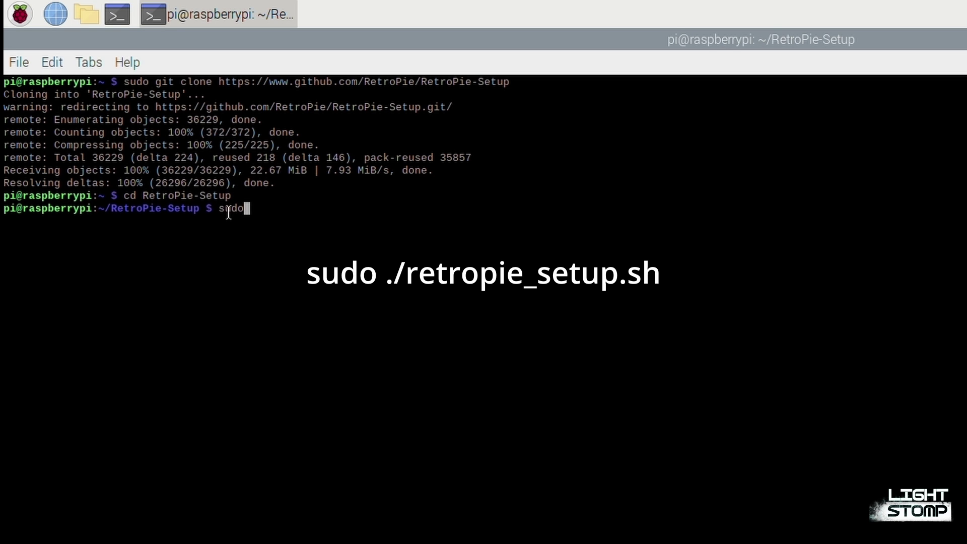
text( ./retropie_setup.sh)
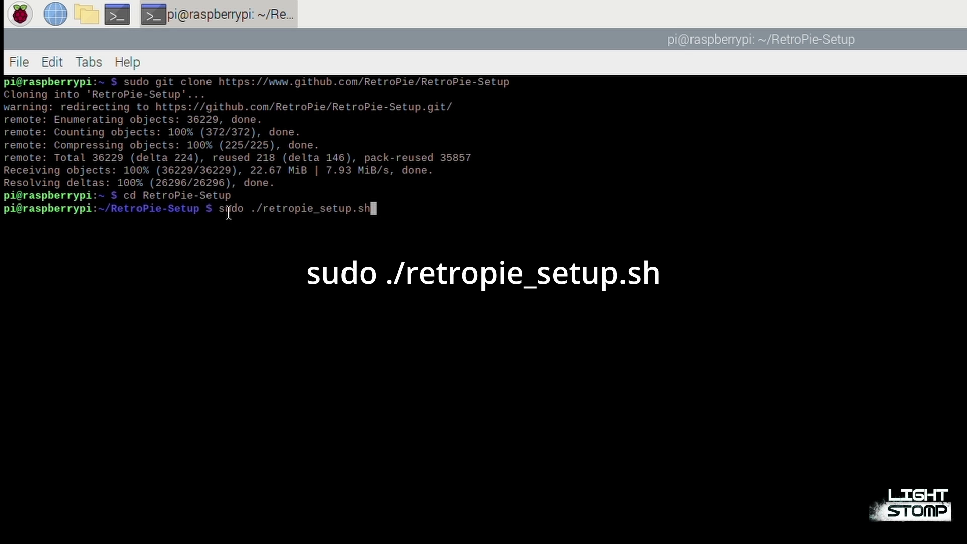
key(Return)
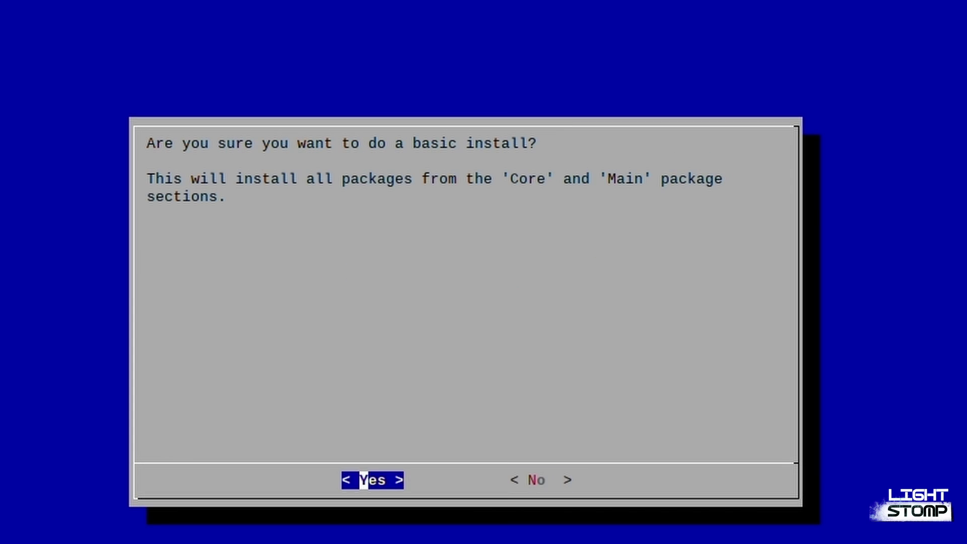
Confirm the basic install of the Core and Main packages, and update the RetroPie-Setup script
key(Return)
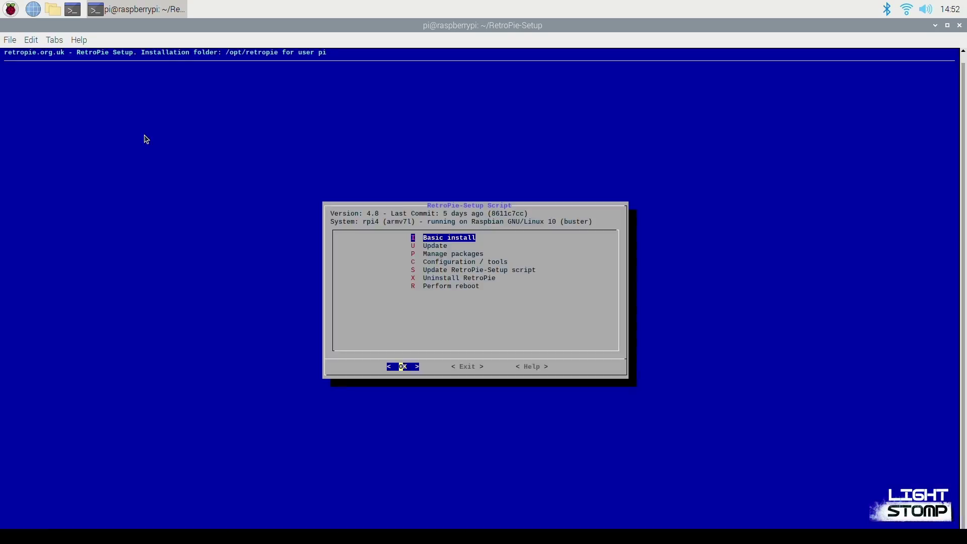
key(Down)
key(Down)
key(Down)
key(Down)
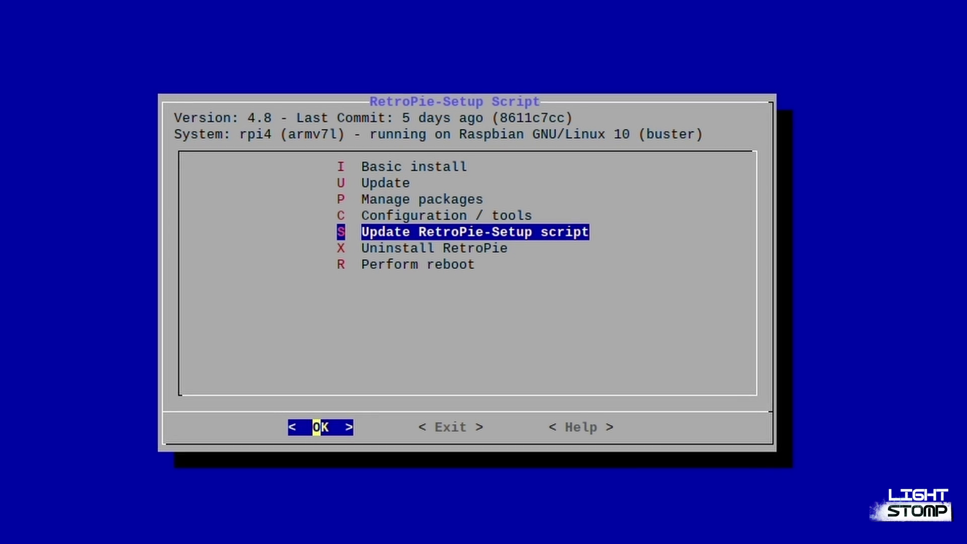
key(Return)
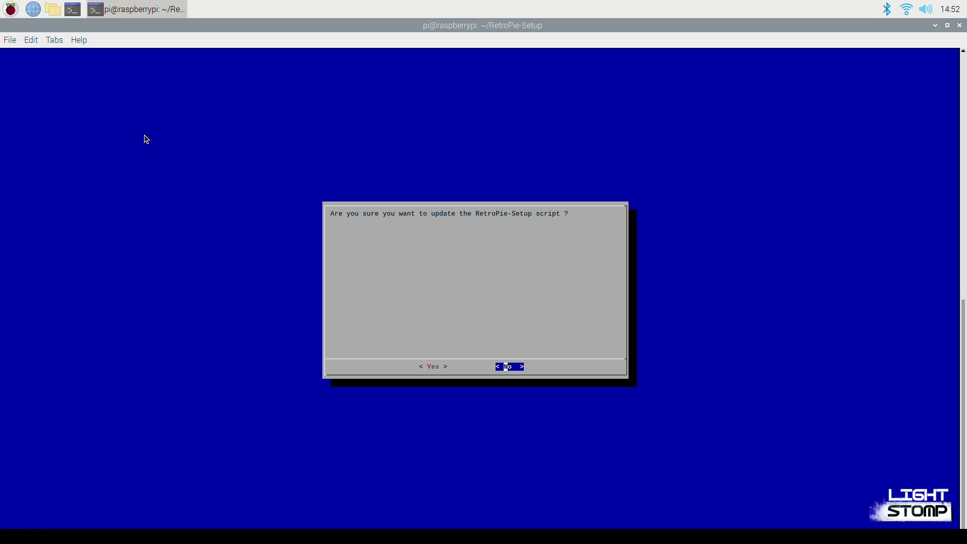
key(Left)
key(Return)
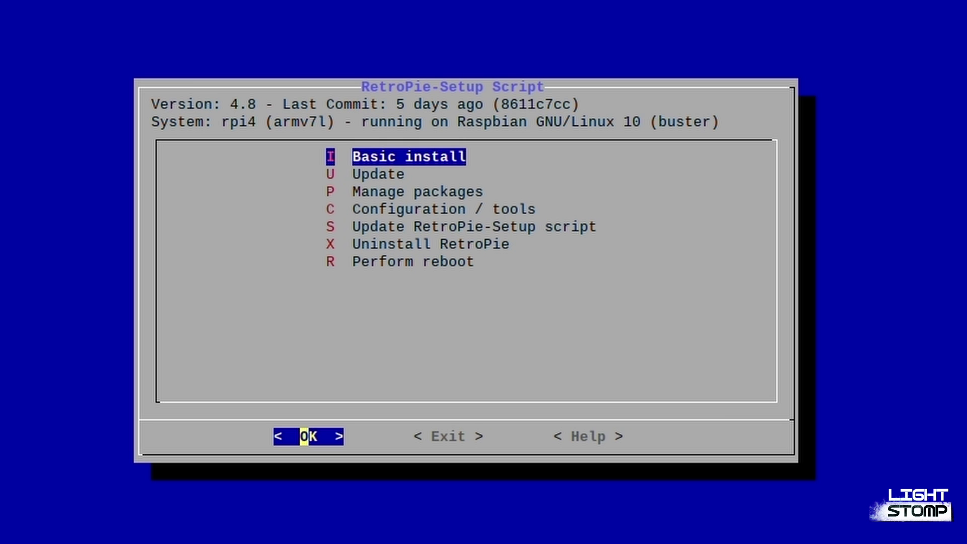
Set the autostart configuration option to start Emulation Station at boot and leave the options list
key(c)
key(Return)
key(Down)
key(Down)
key(Return)
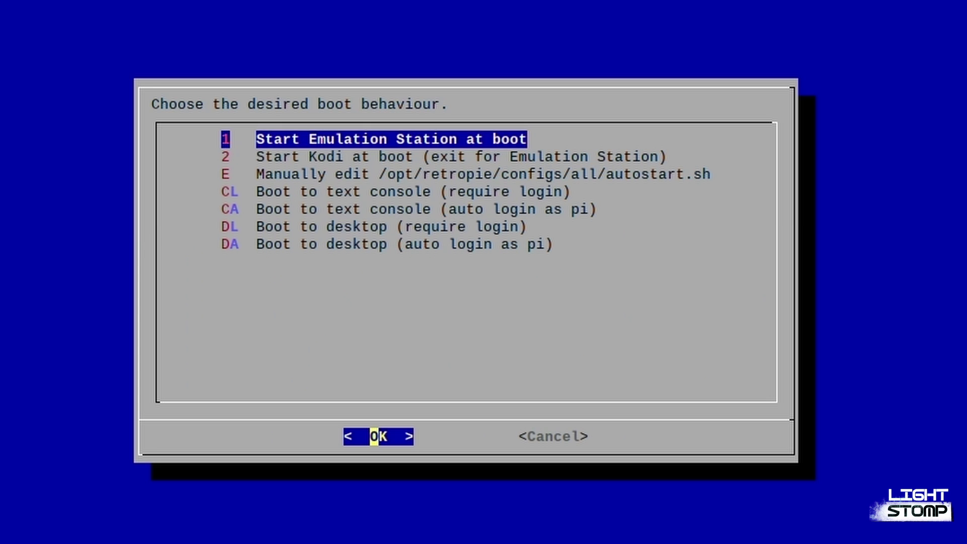
key(Return)
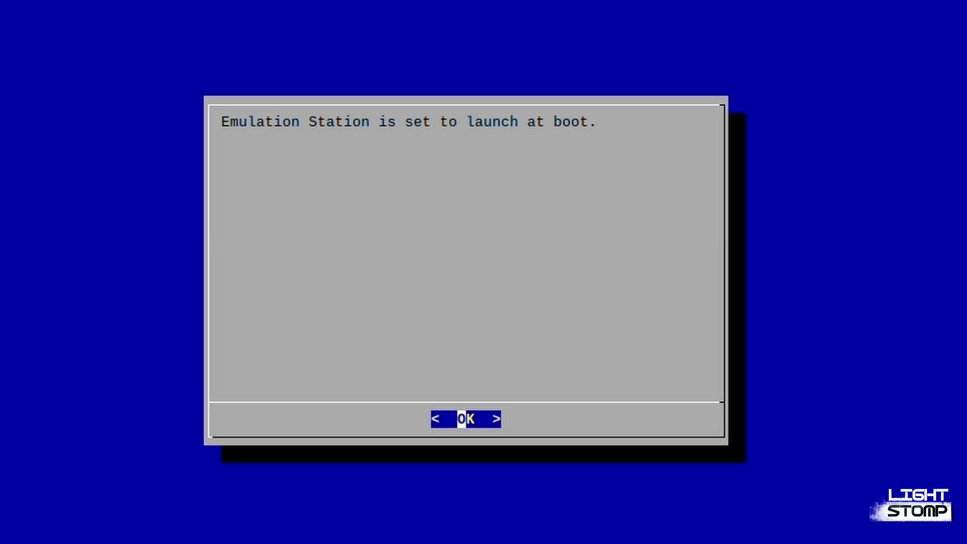
key(Return)
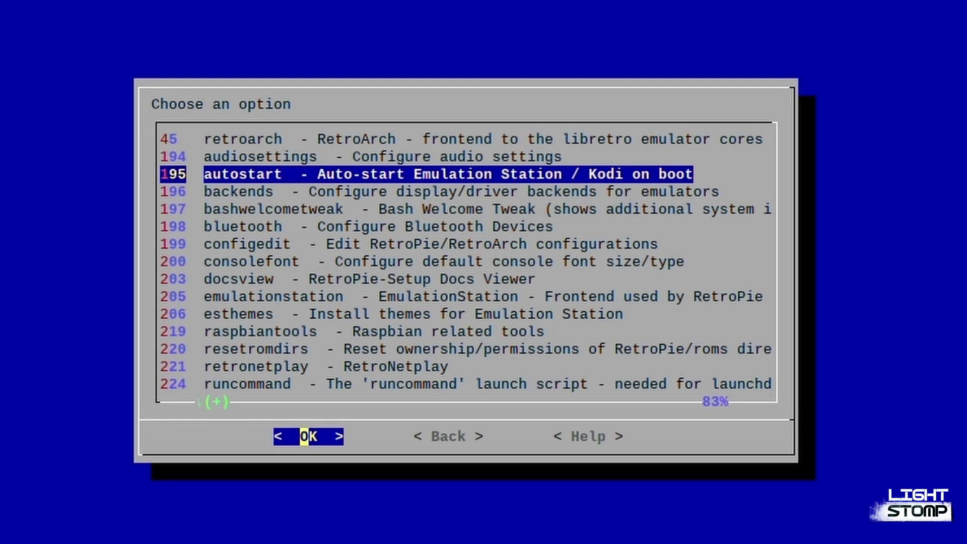
key(Escape)
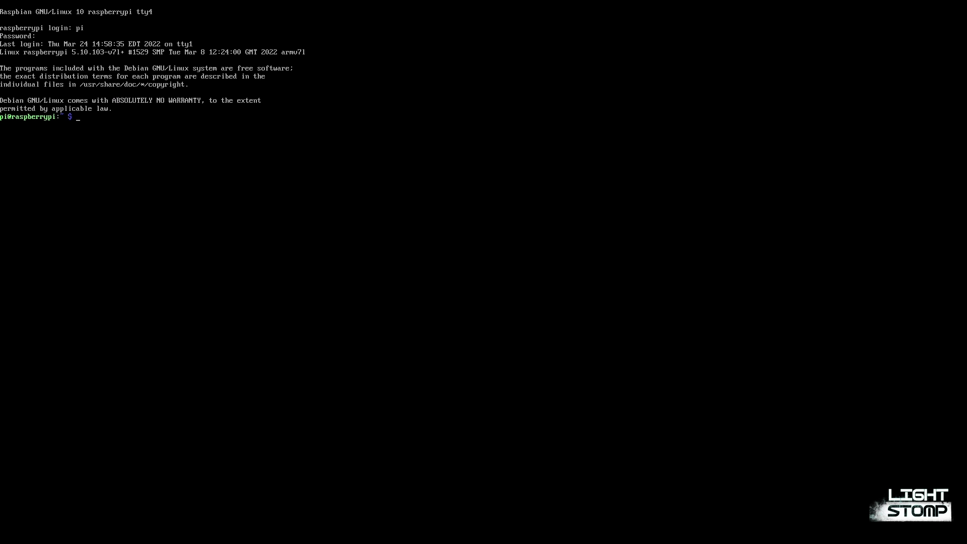
Start the desktop from the console and enter an nes search in Chromium
text(sta)
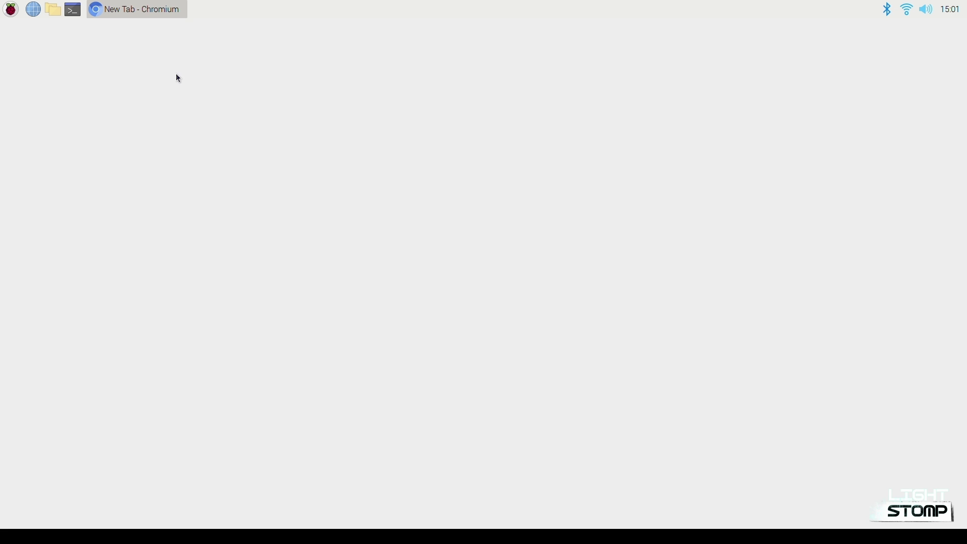
click(227, 44)
text(nes)
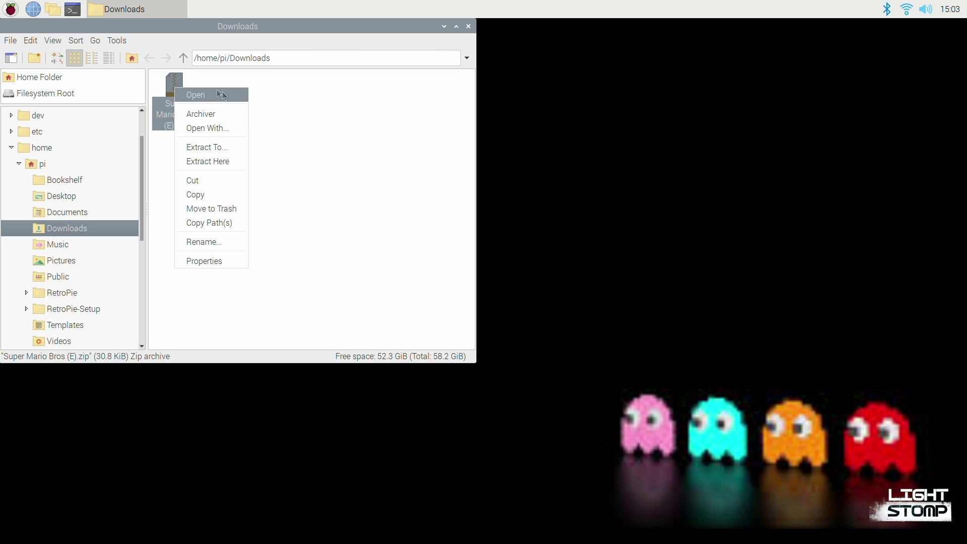
Copy Super Mario Bros (E).zip from Downloads into the /home/pi/RetroPie/roms/nes folder
click(210, 157)
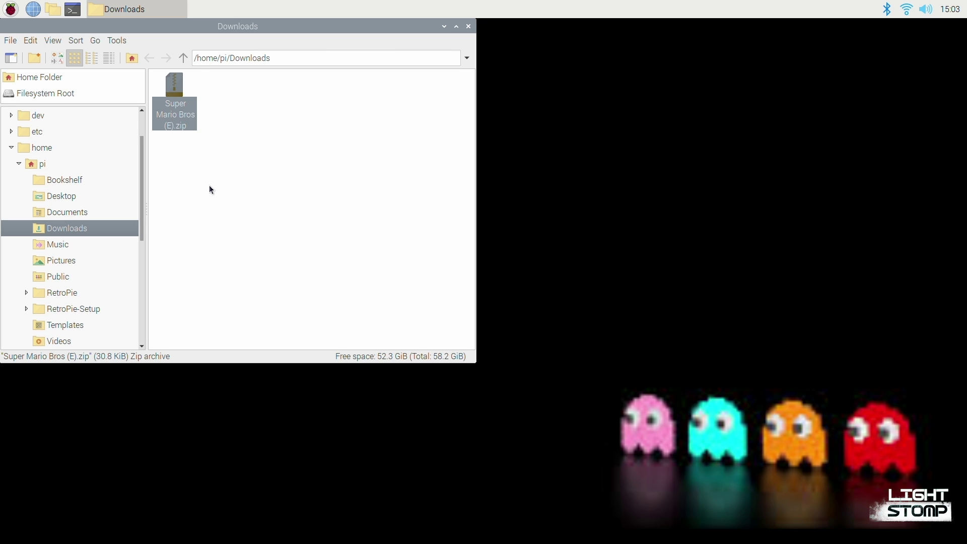
click(40, 164)
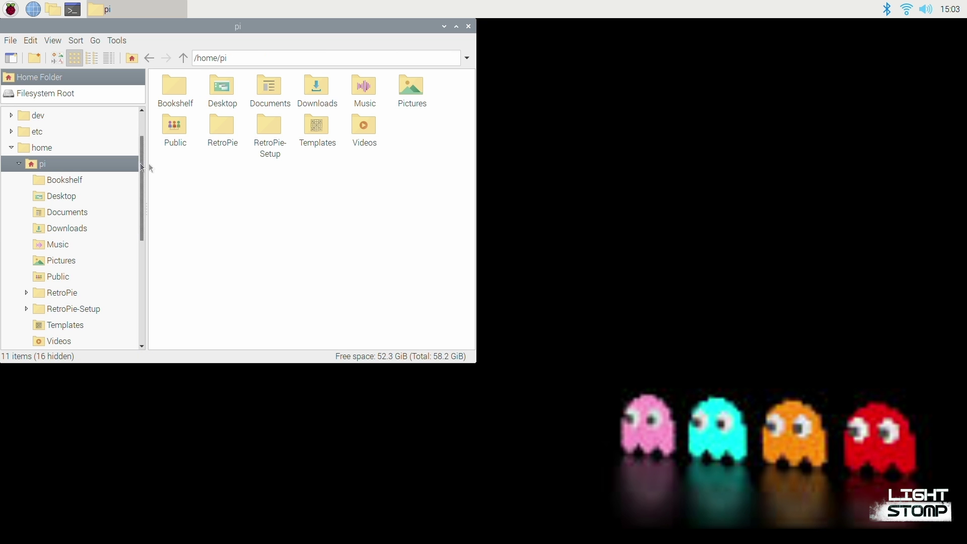
double_click(214, 131)
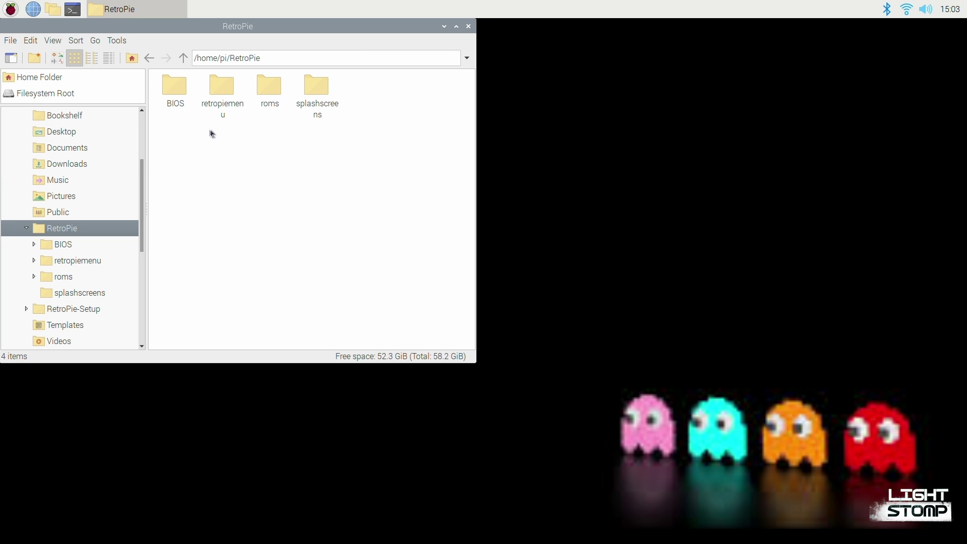
double_click(262, 100)
double_click(364, 212)
right_click(268, 164)
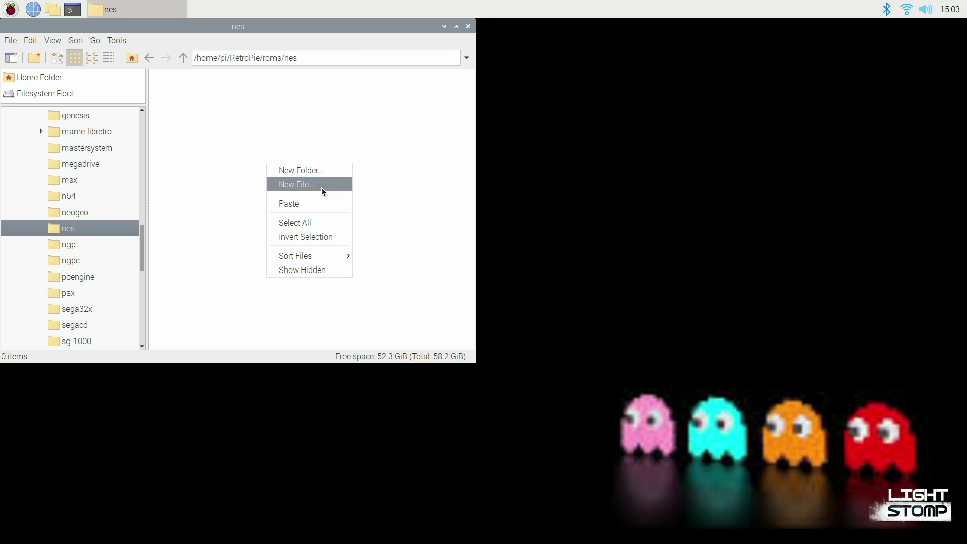
click(292, 204)
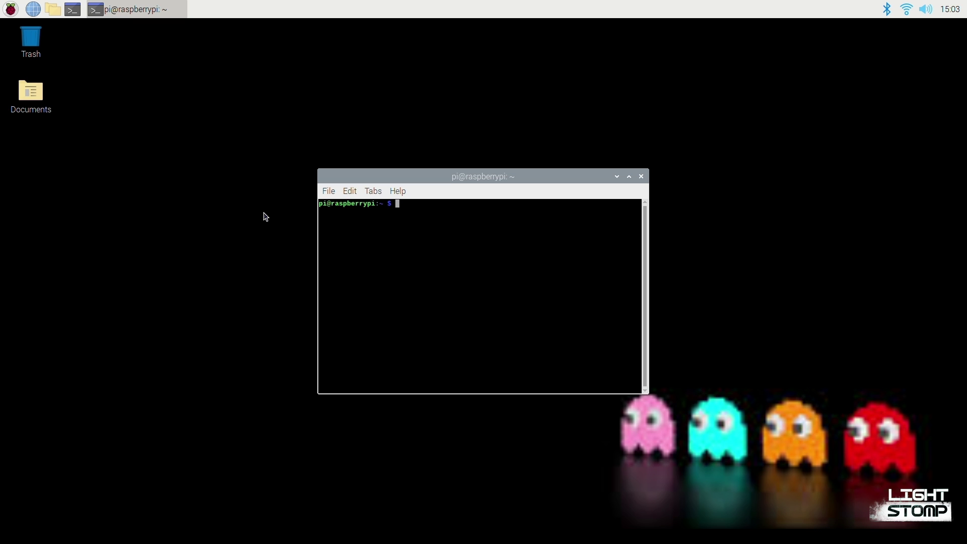
Start Emulation Station from the terminal with the emulationstation command
text(emulationstation)
key(Return)
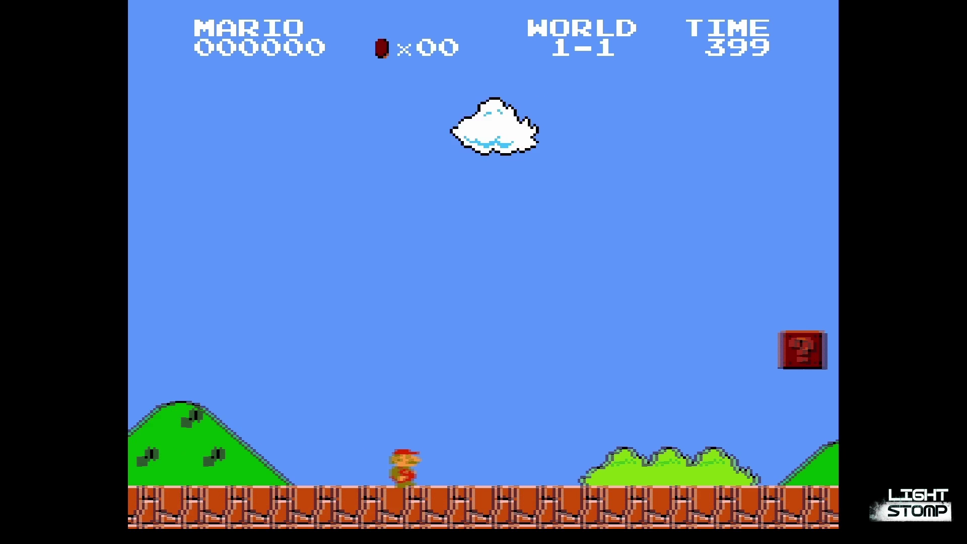
Try out Super Mario Bros (E) and return from the Nintendo Entertainment System game list to the system selection
key(x)
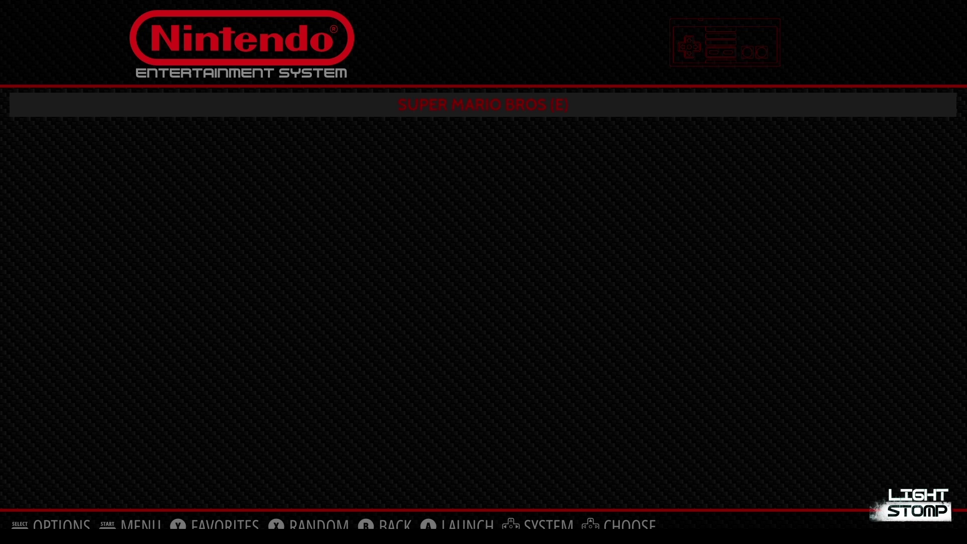
key(z)
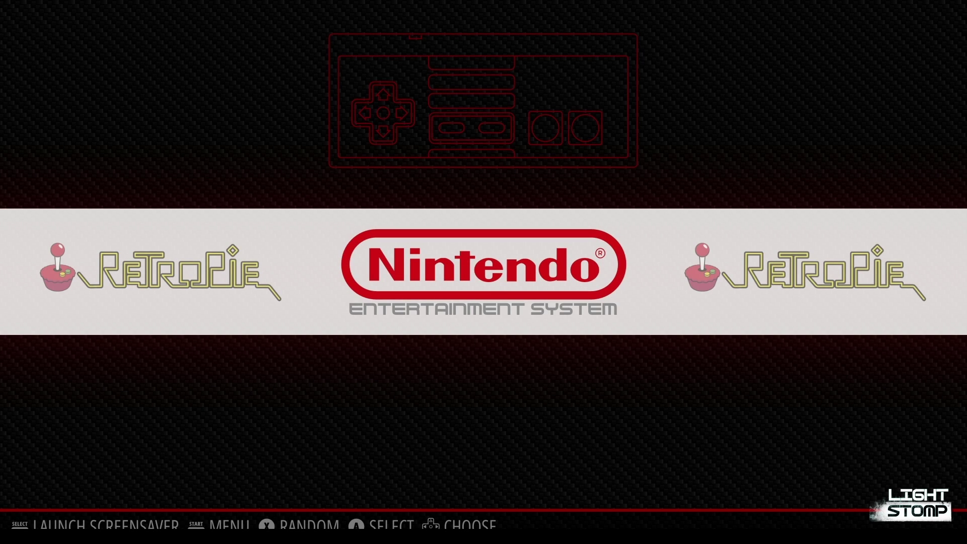